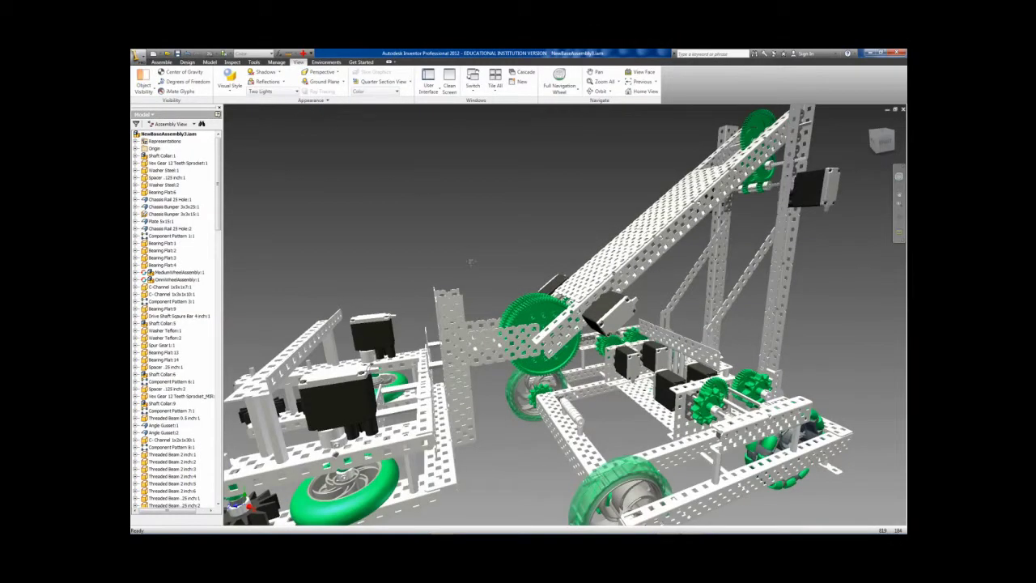
Step: Zoom out until the entire robot base assembly fits the view, then switch the camera to Orthographic
key("F3")
mouse_move(505, 263)
left_mouse_down()
mouse_move(492, 250)
mouse_move(503, 253)
left_mouse_up()
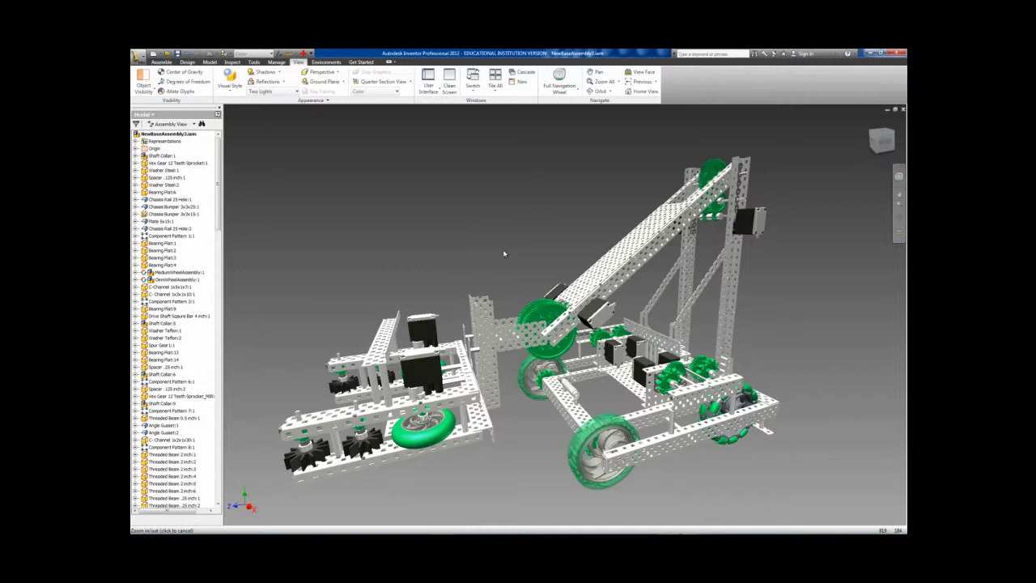
key("Escape")
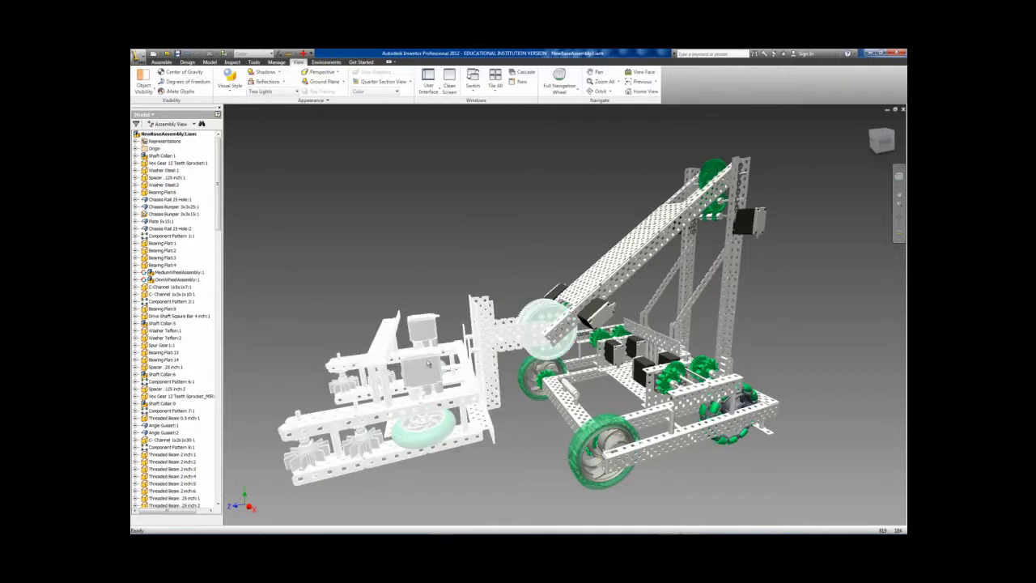
left_click(339, 72)
left_click(321, 84)
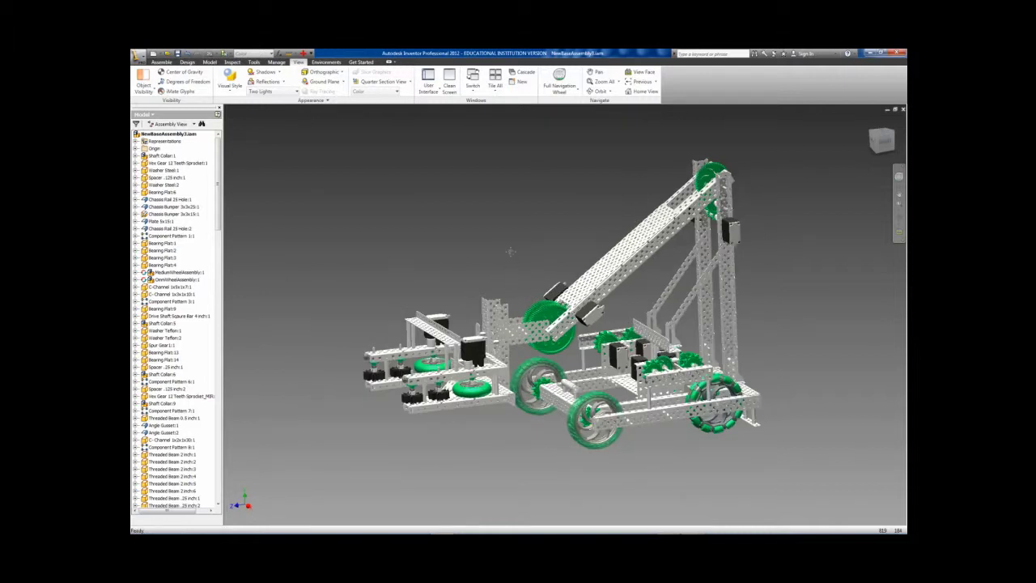
Step: In Inventor Studio, start an image render and set the output to 1024 × 768
left_click(209, 81)
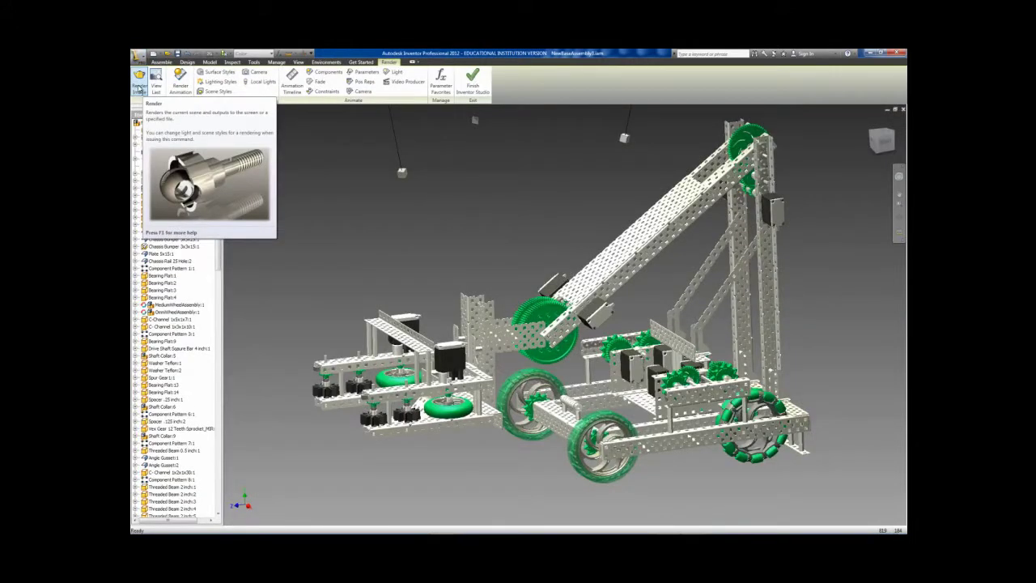
left_click(139, 86)
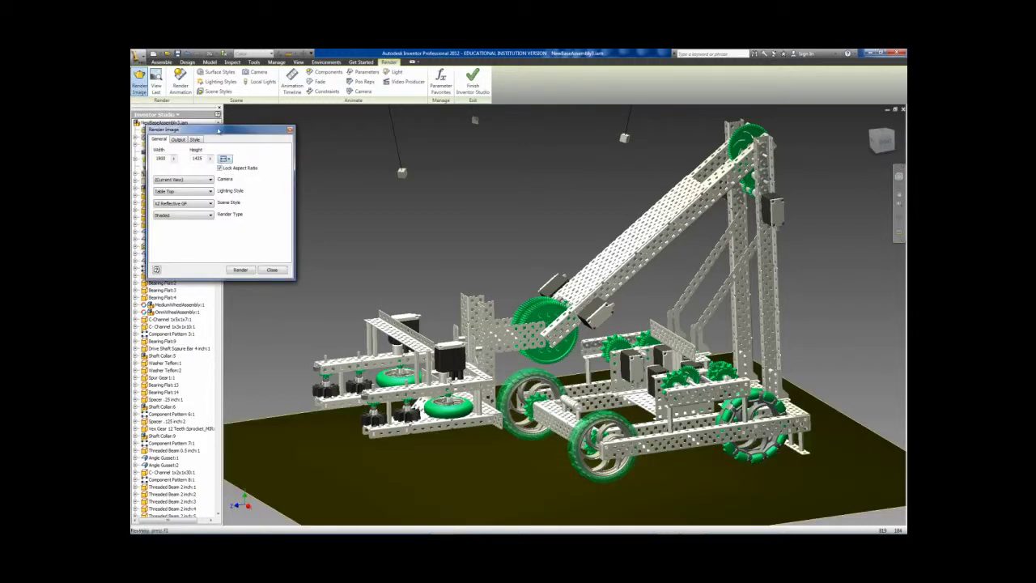
left_click_drag(232, 134, 337, 159)
left_click_drag(275, 186, 247, 185)
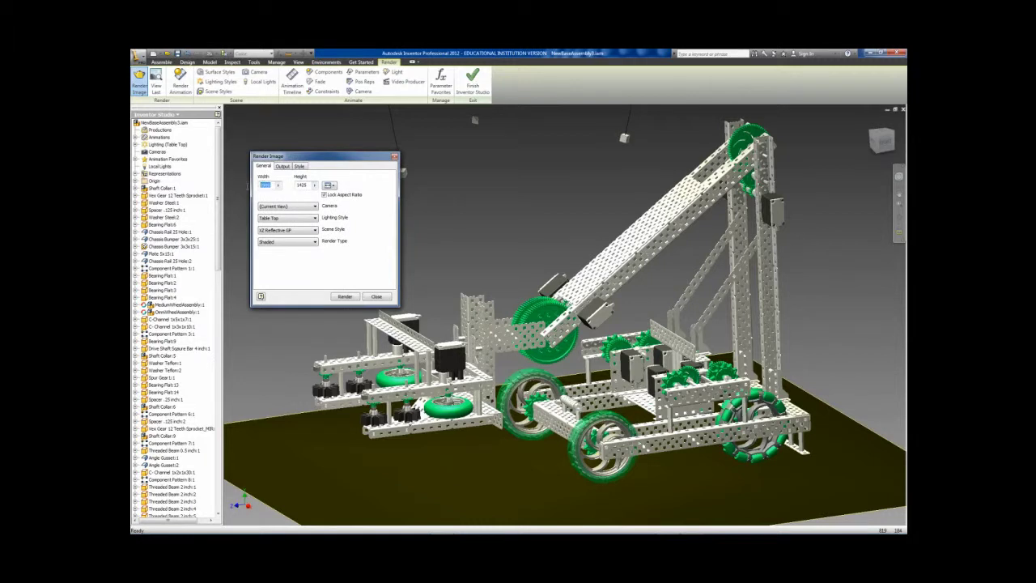
type("1024")
Step: Check the Output and Style settings (Table Top lighting, XZ Reflective GP), returning to General
left_click(283, 166)
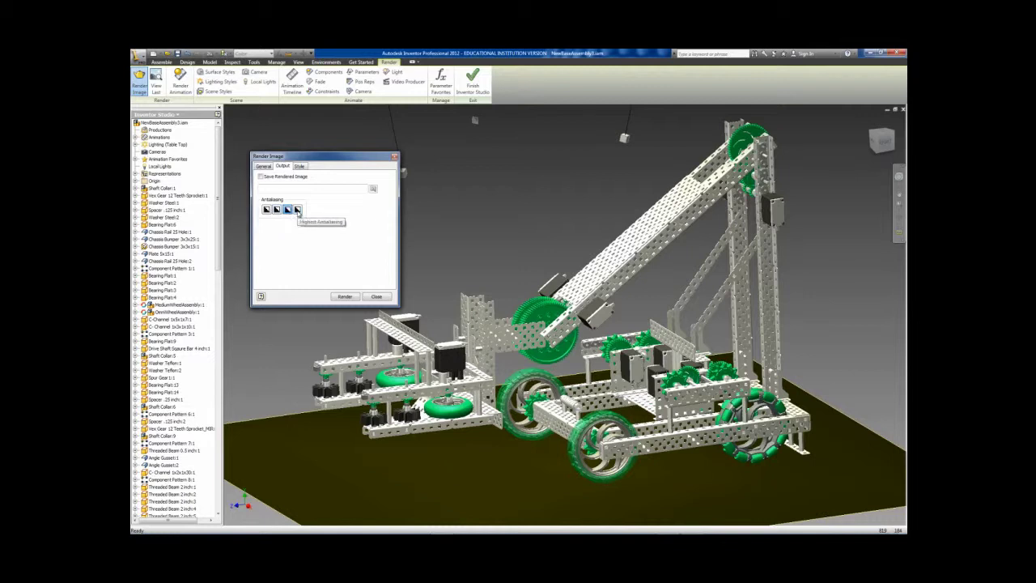
left_click(300, 166)
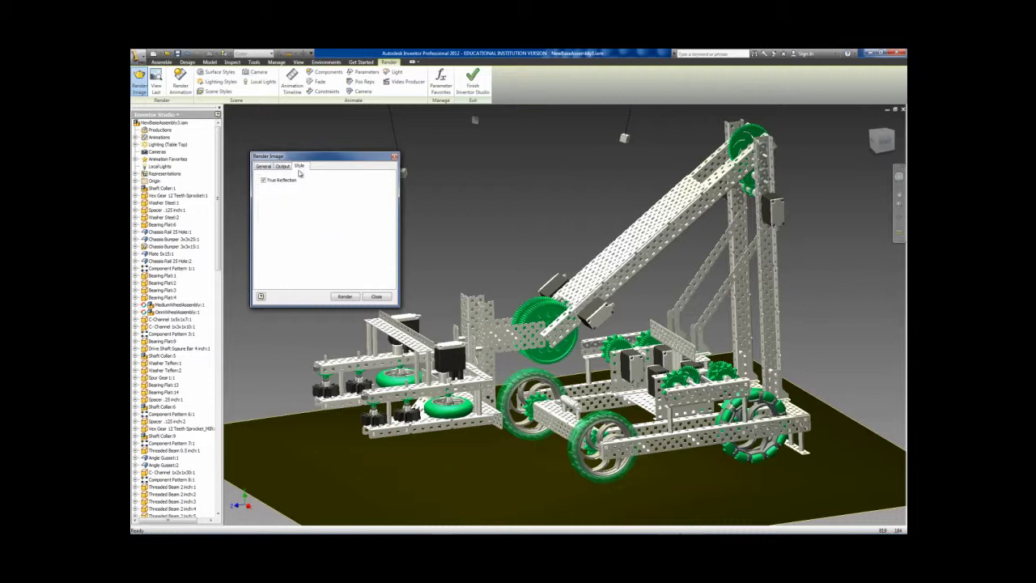
left_click(283, 167)
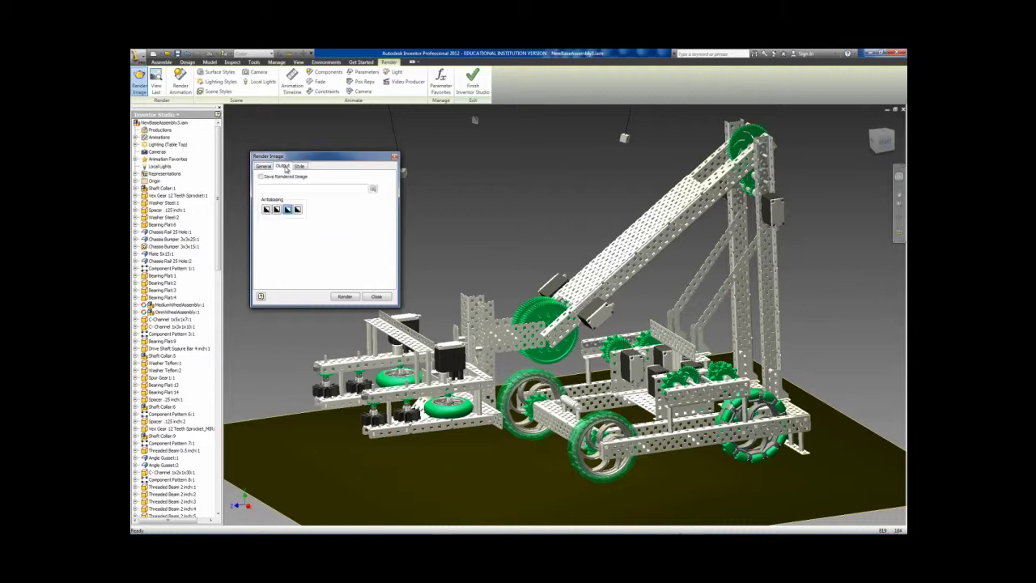
left_click(264, 167)
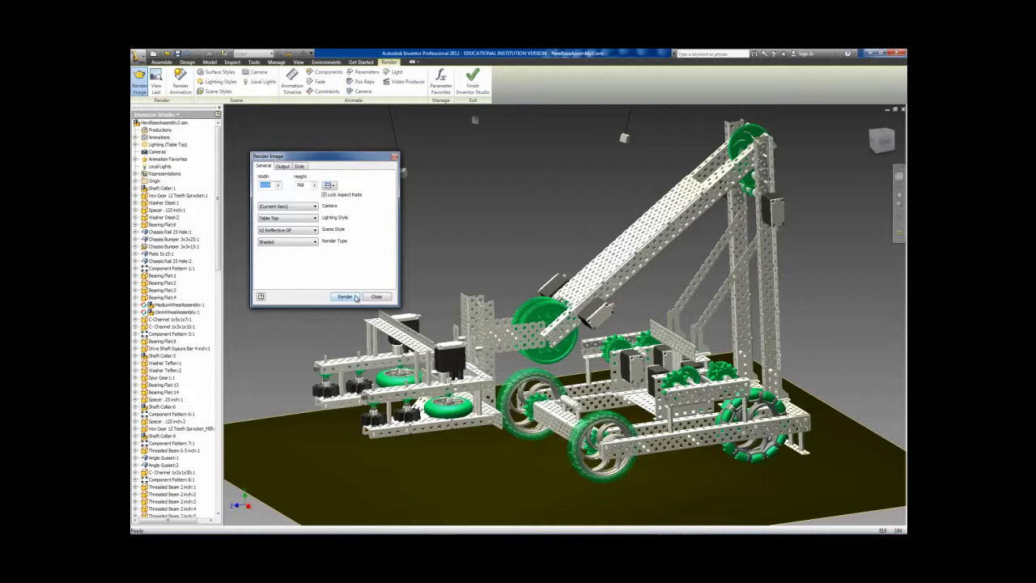
Step: Render the robot still image and save the render output as a TIFF file
left_click(354, 298)
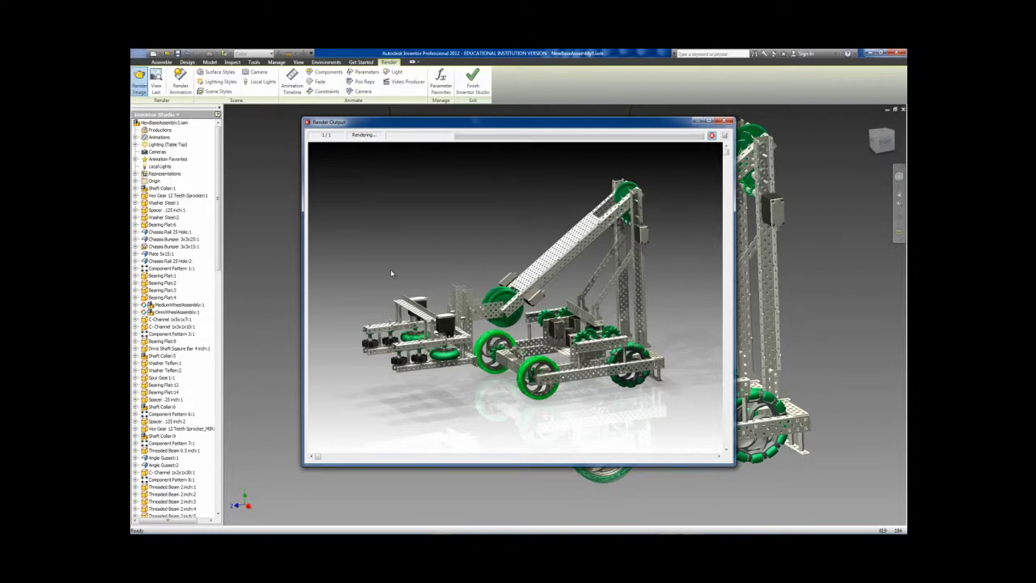
left_click(725, 136)
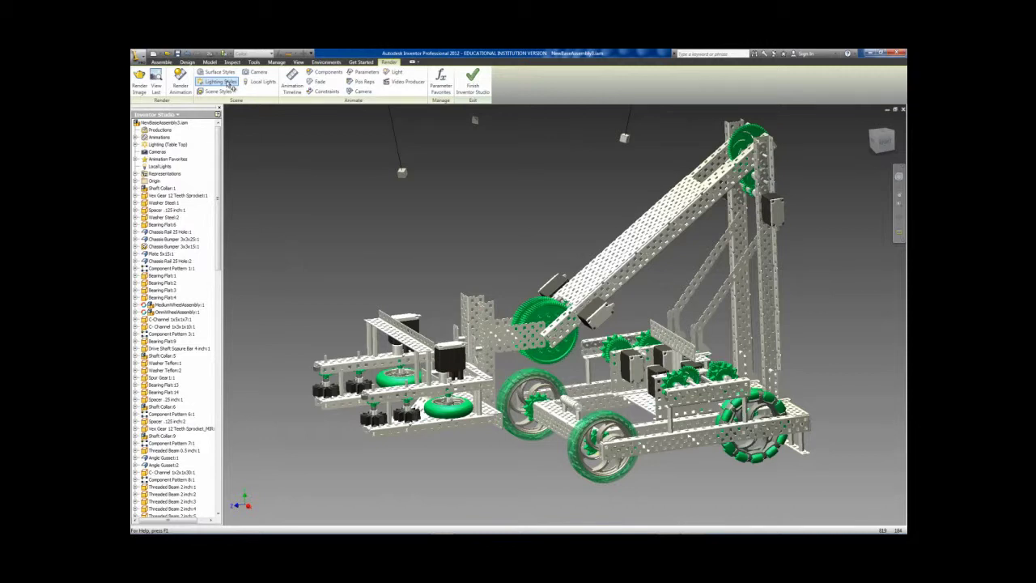
left_click(229, 84)
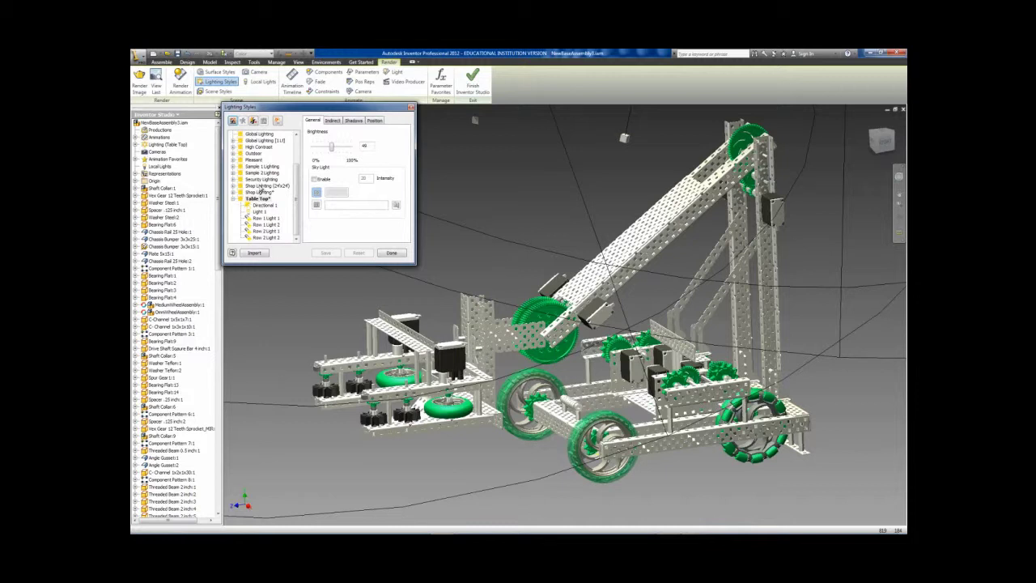
left_click(259, 186)
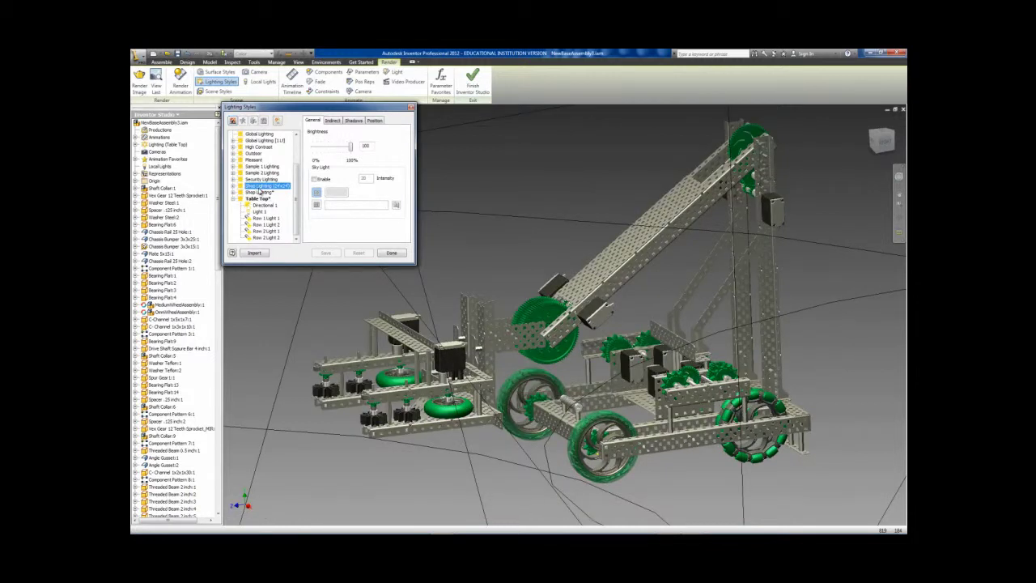
left_click(258, 167)
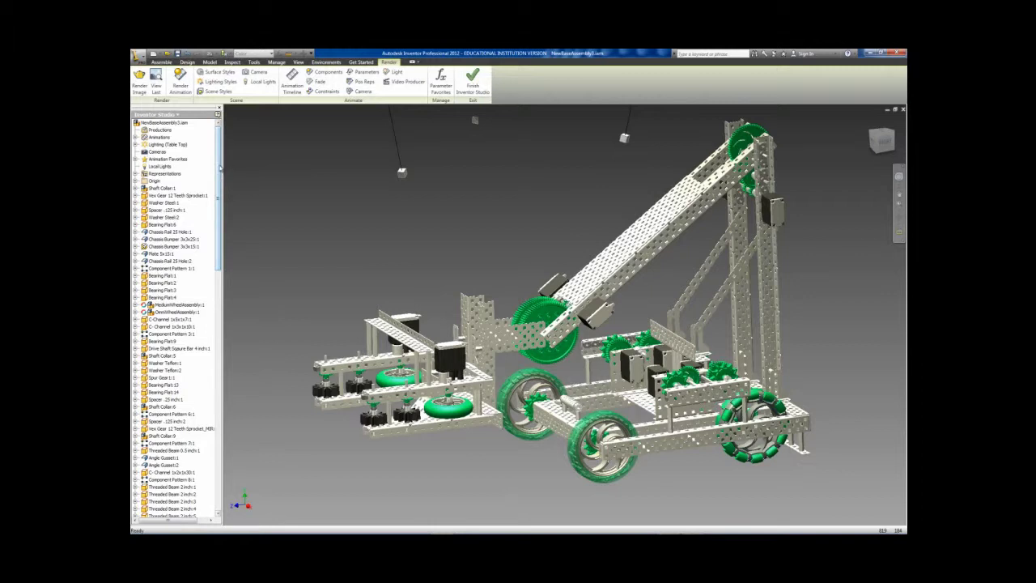
Step: Expand Animations in the browser, open the Animation Timeline, and activate Animation1
scroll(219, 168, "down", 2)
scroll(218, 169, "up", 2)
scroll(218, 168, "down", 2)
scroll(219, 169, "up", 2)
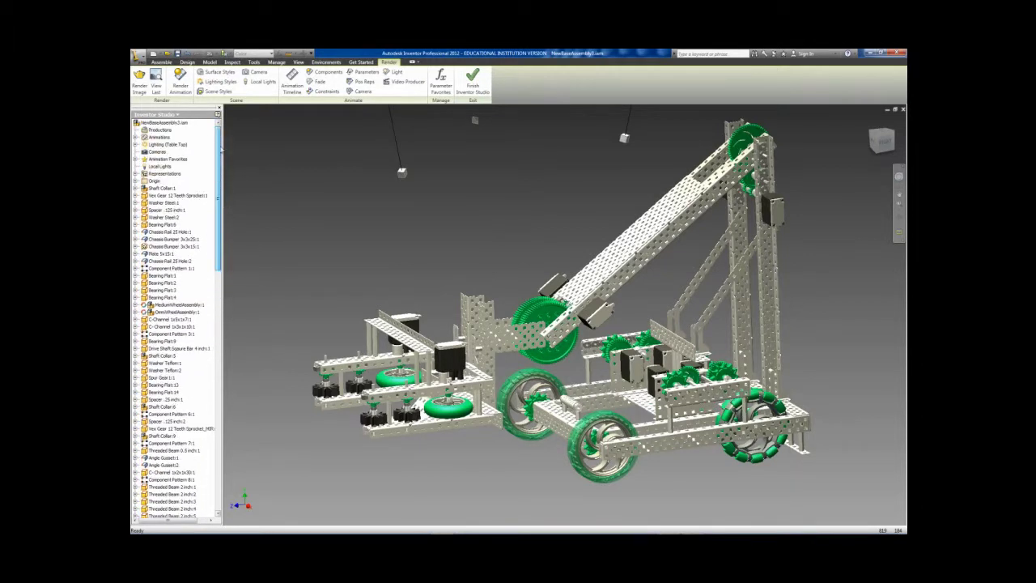
left_click(135, 137)
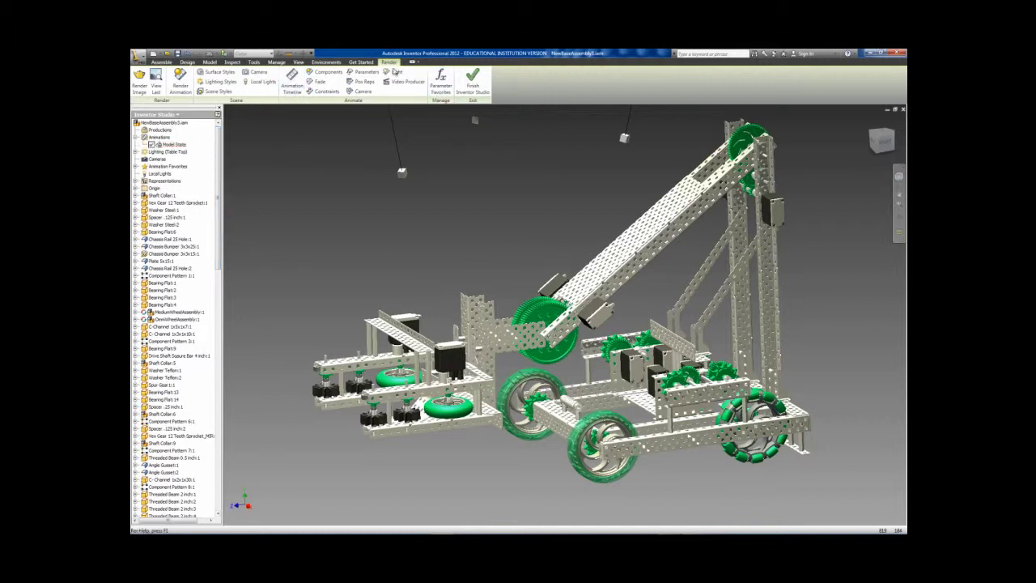
left_click(290, 93)
left_click(158, 138)
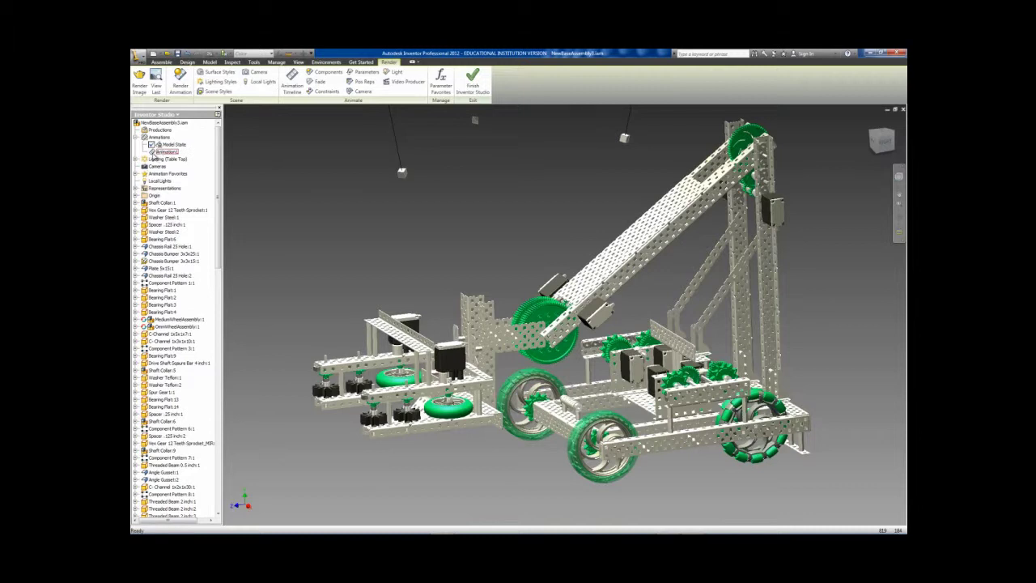
right_click(162, 152)
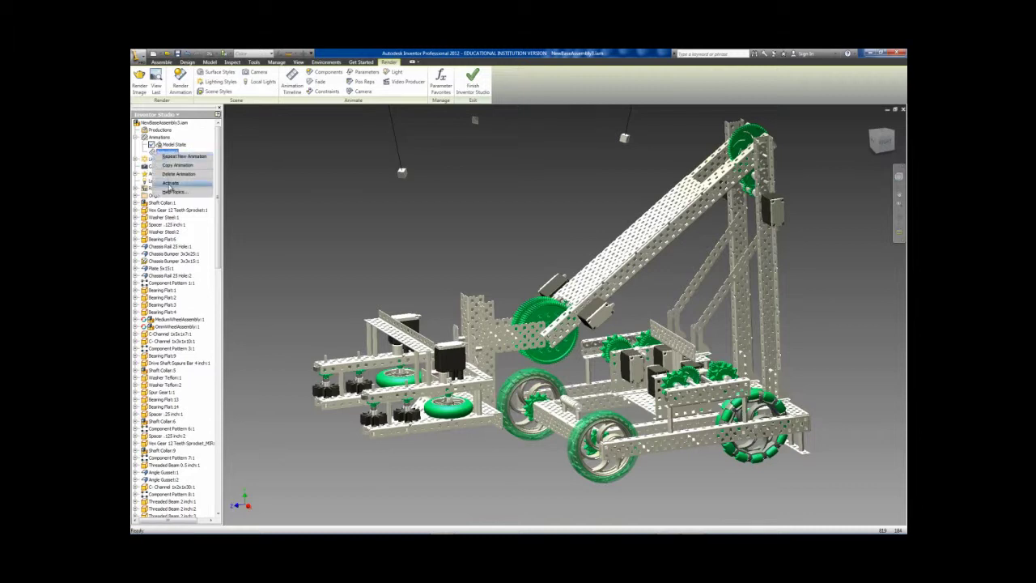
left_click(170, 184)
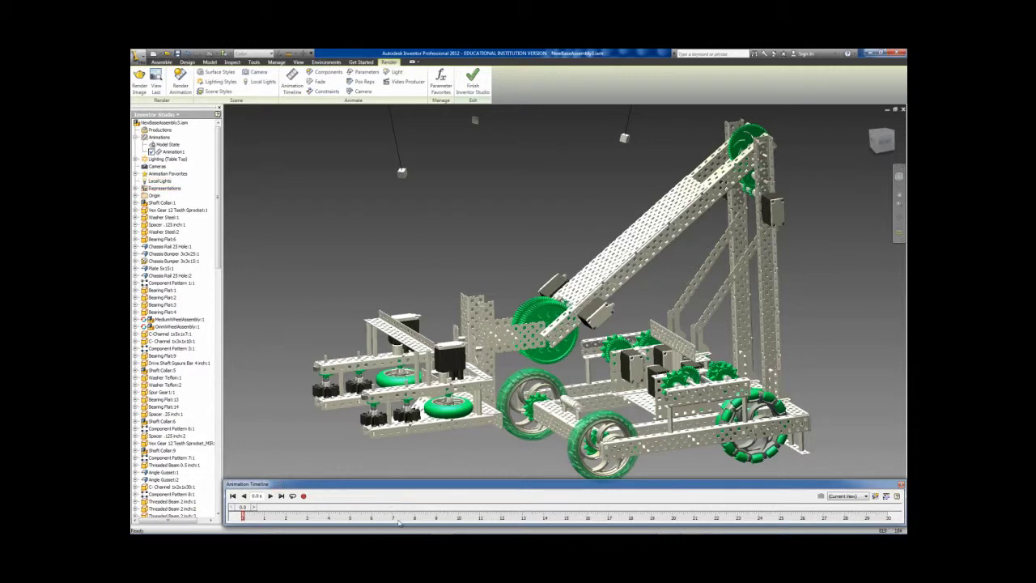
Step: Change Animation1's length in Animation Options from 30 to 15 seconds
left_click(886, 496)
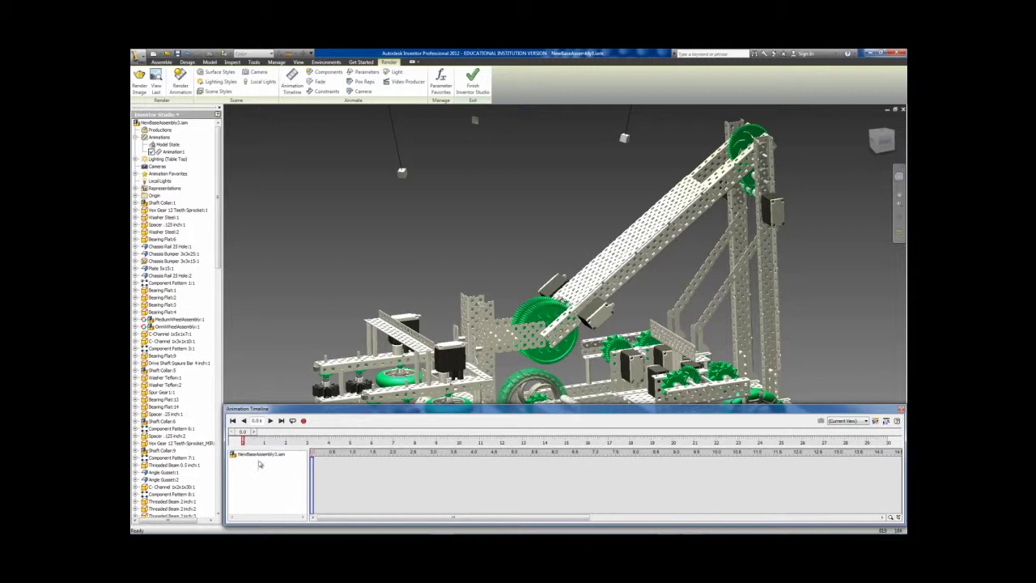
left_click(875, 421)
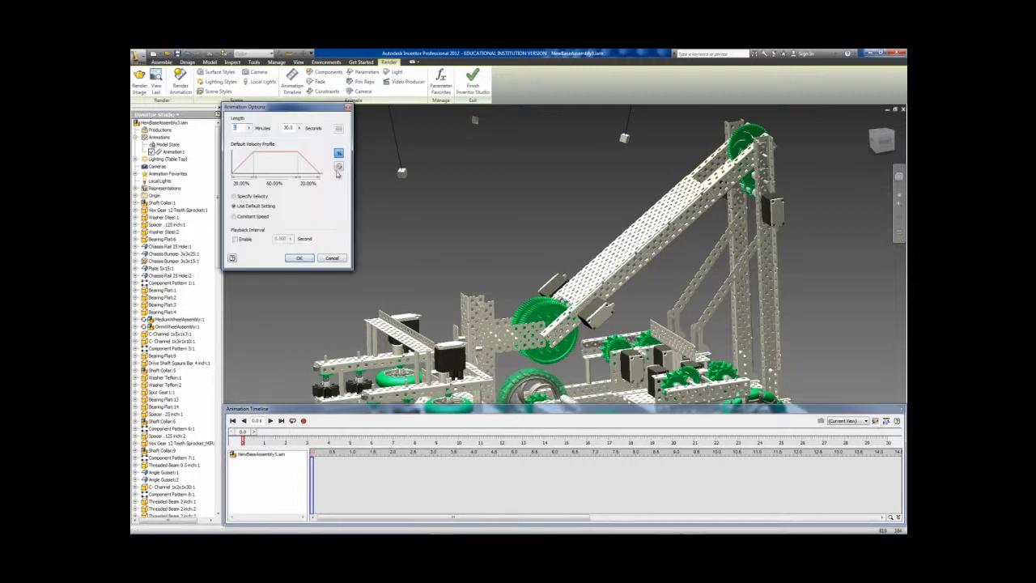
left_click_drag(285, 127, 307, 127)
left_click(298, 259)
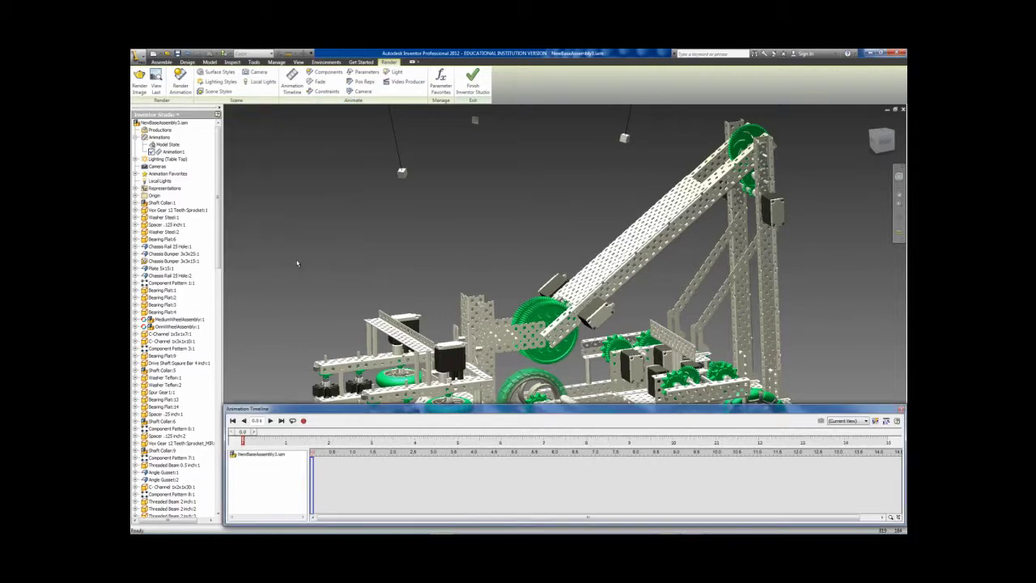
left_click(896, 421)
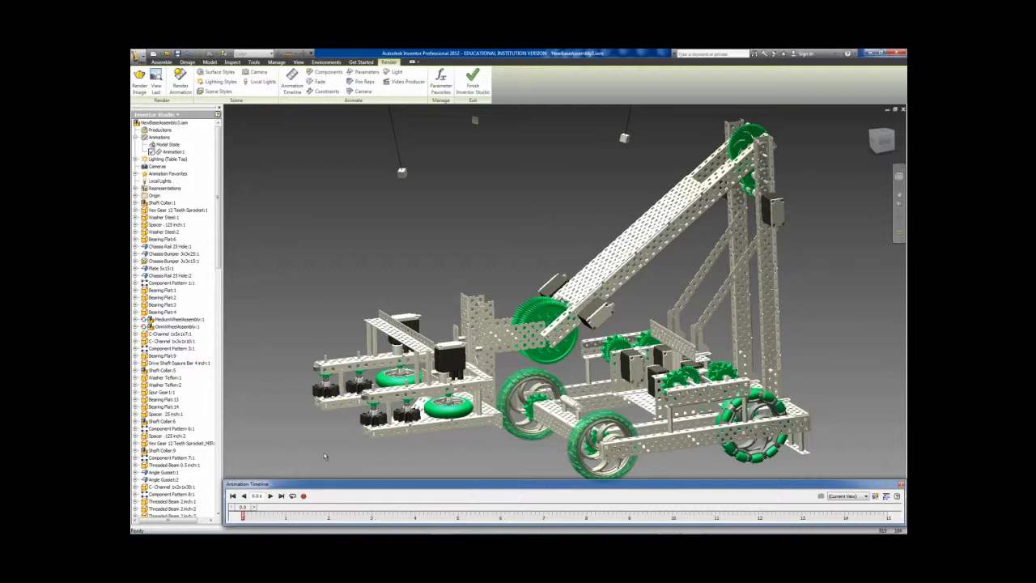
Step: Create Camera1 from the current view and return to the Home isometric view
left_click(155, 167)
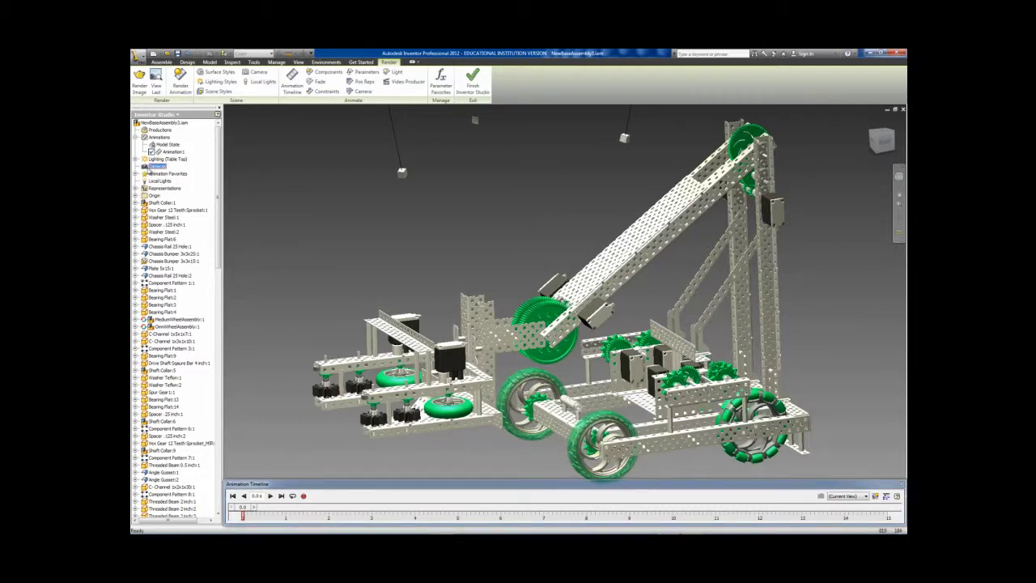
right_click(152, 168)
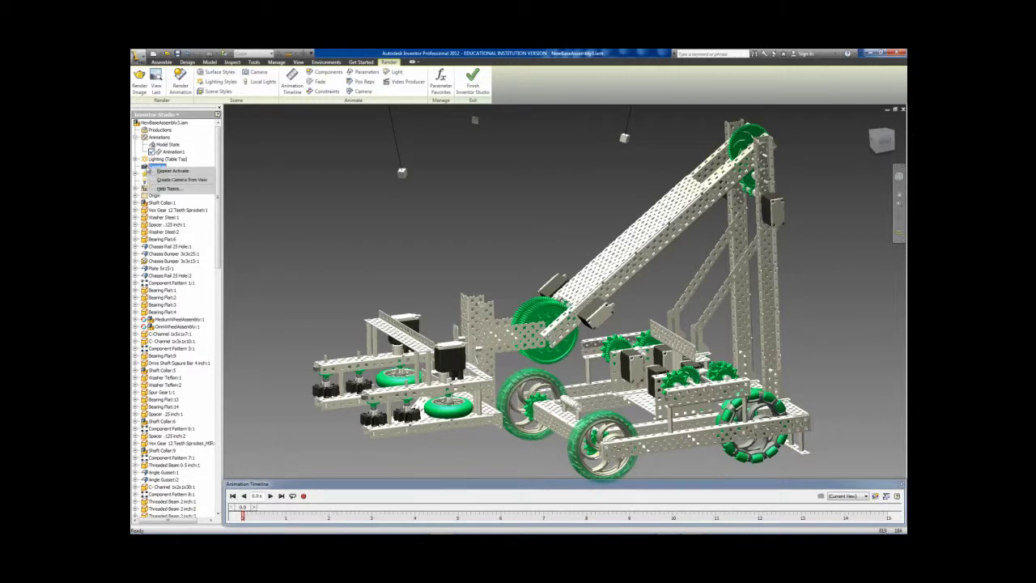
left_click(191, 181)
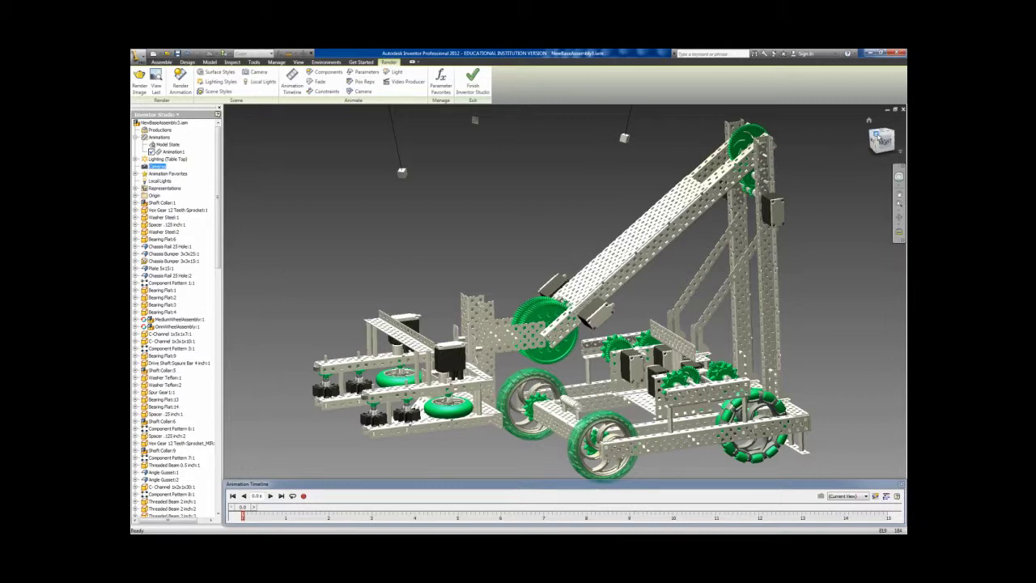
left_click(868, 120)
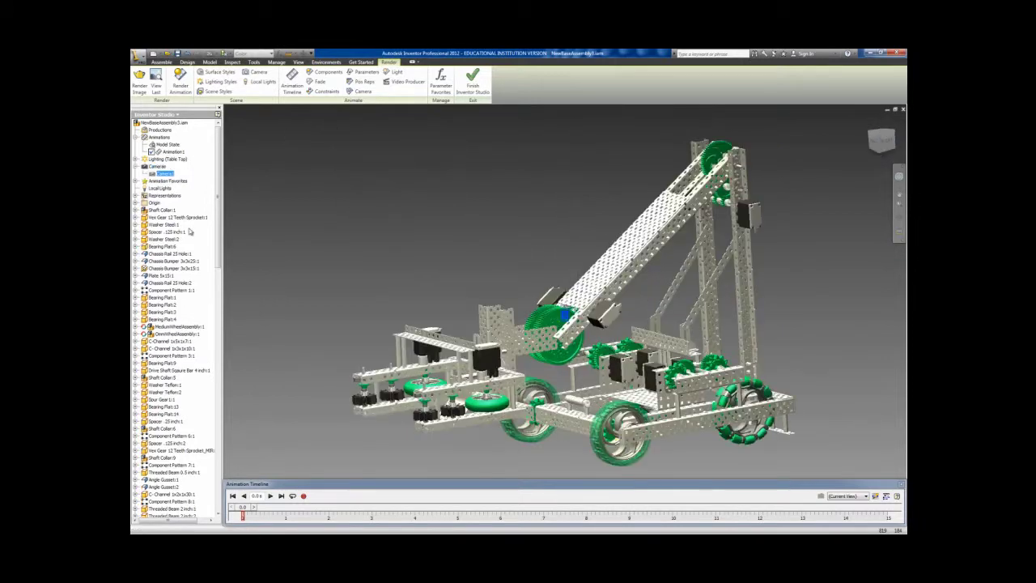
Step: Play Animation1 through to 15 s and dock the compact timeline below the model
left_click(270, 495)
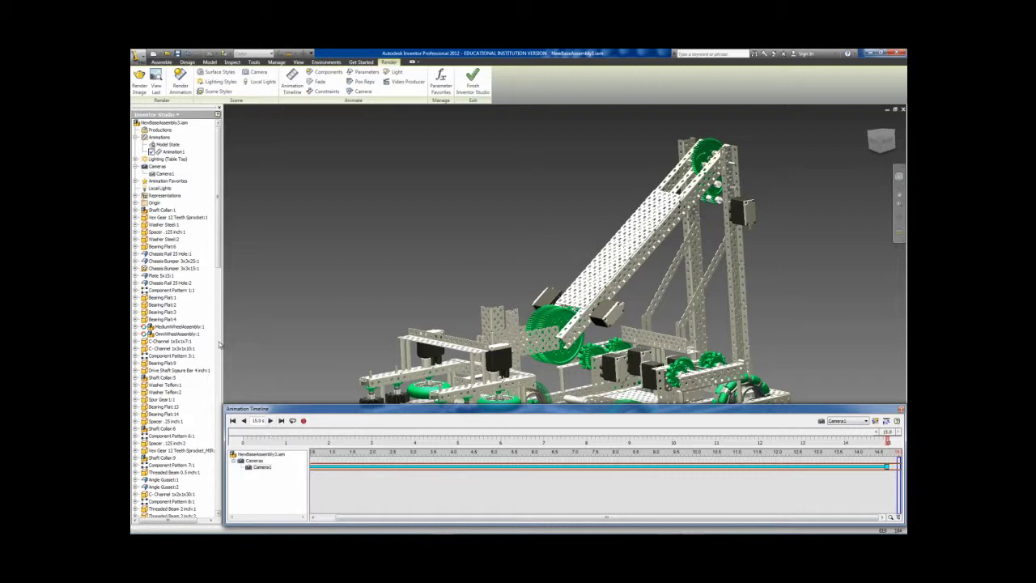
left_click(875, 420)
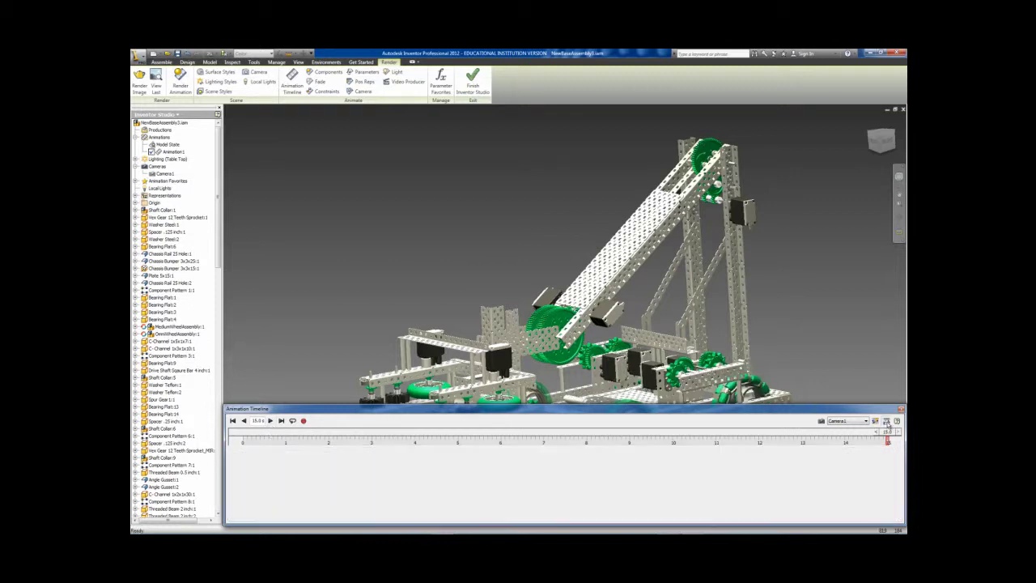
left_click(875, 421)
left_click(875, 420)
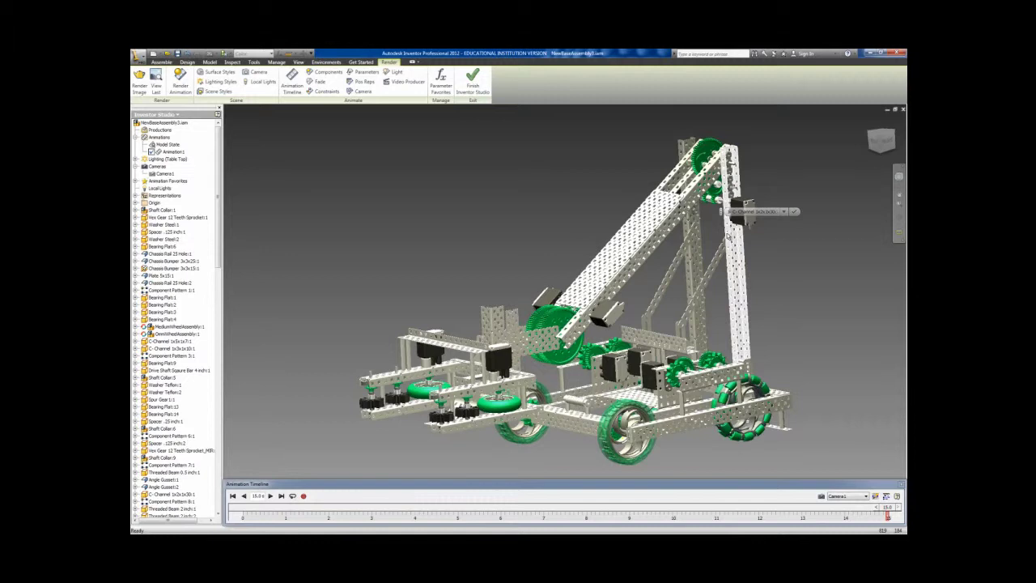
Step: Animate the Angle:22 constraint from 55 deg to an end of 120 over 0–15 s
left_click(729, 212)
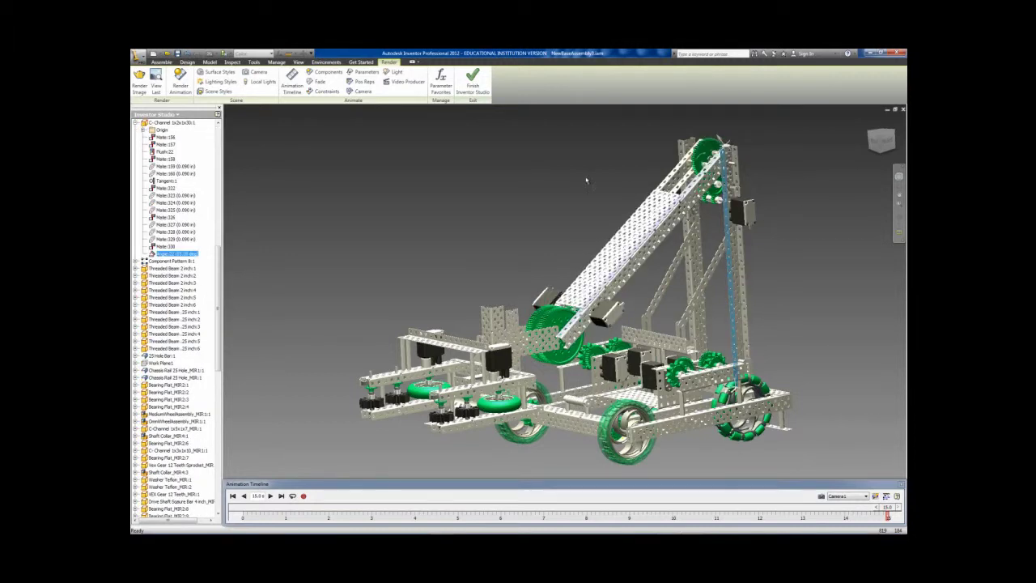
left_click(326, 188)
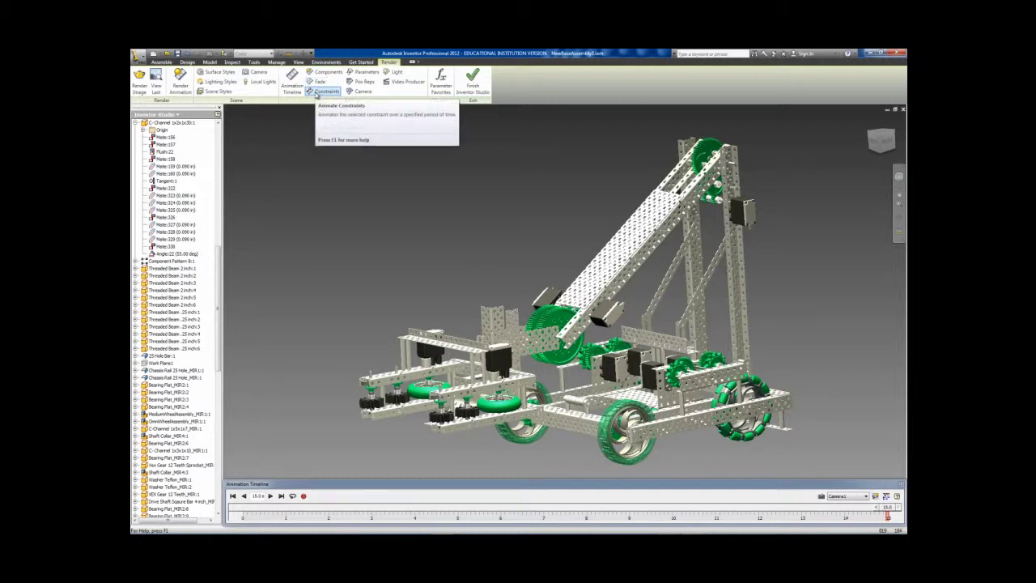
left_click(320, 94)
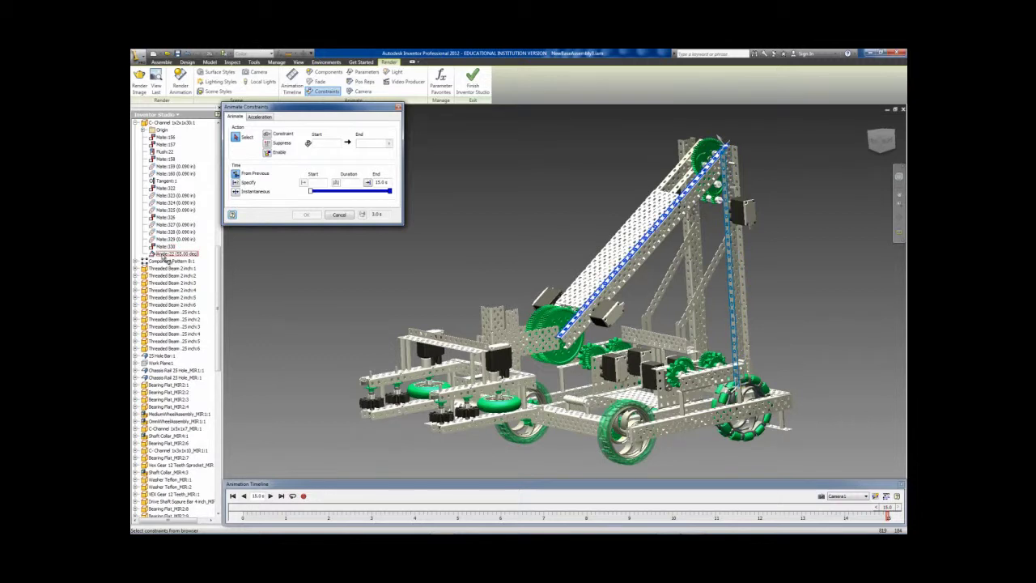
left_click(167, 255)
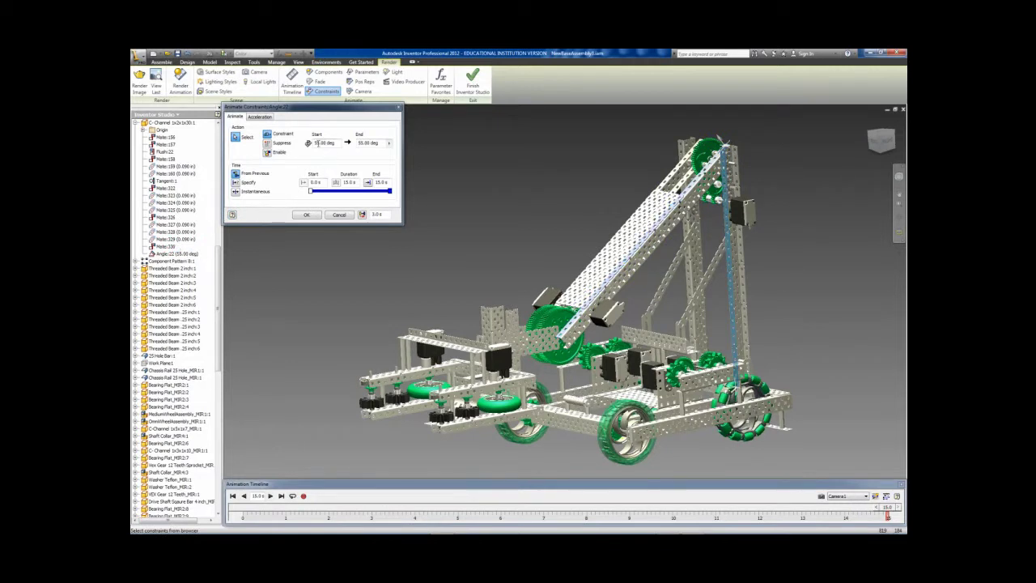
double_click(376, 143)
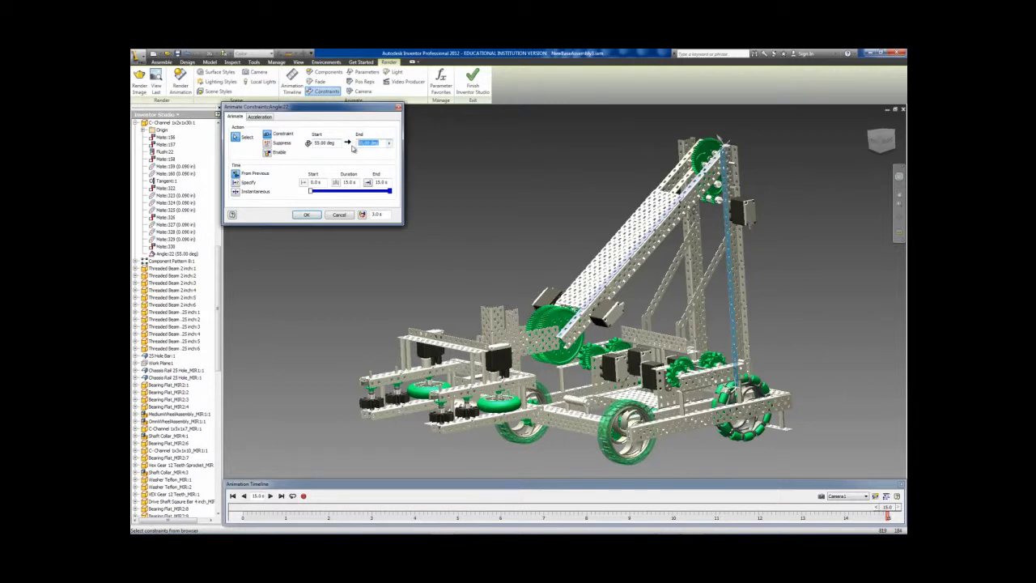
type("120")
Step: Preview the arm motion on the timeline, apply the Angle:22 animation, and rewind to 0 s
left_click_drag(478, 489, 479, 442)
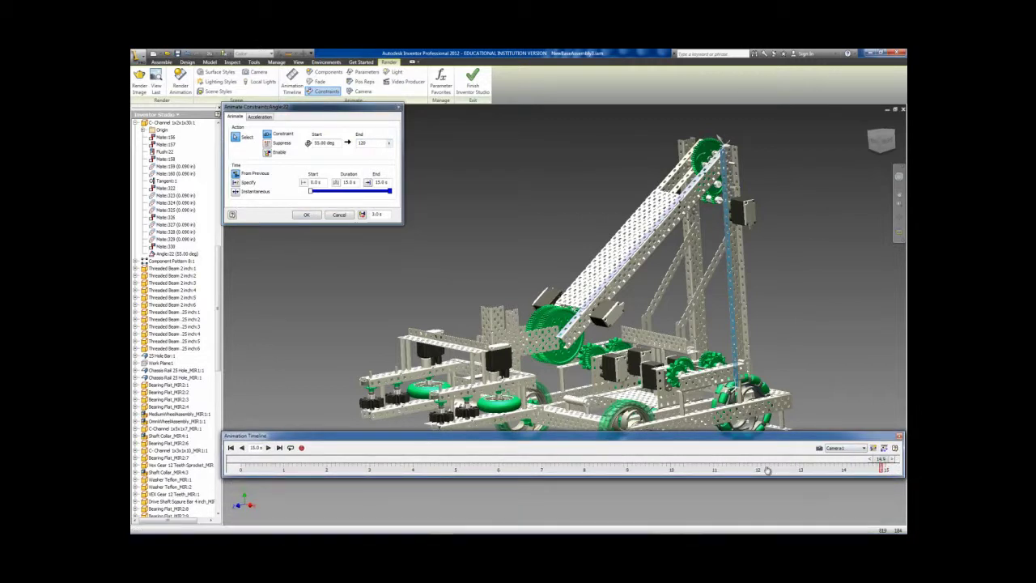
left_click(721, 464)
left_click_drag(601, 463, 391, 459)
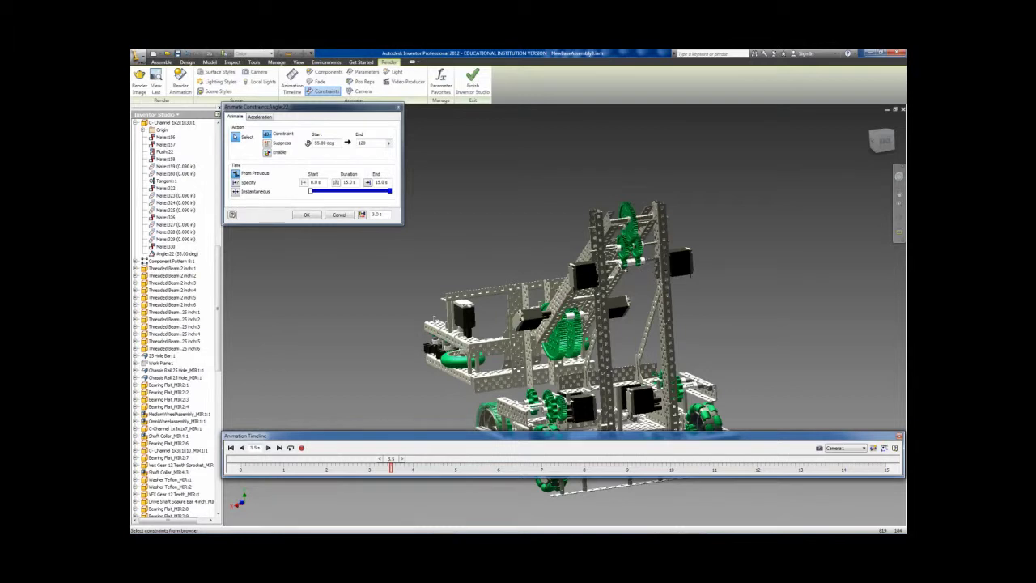
left_click(307, 215)
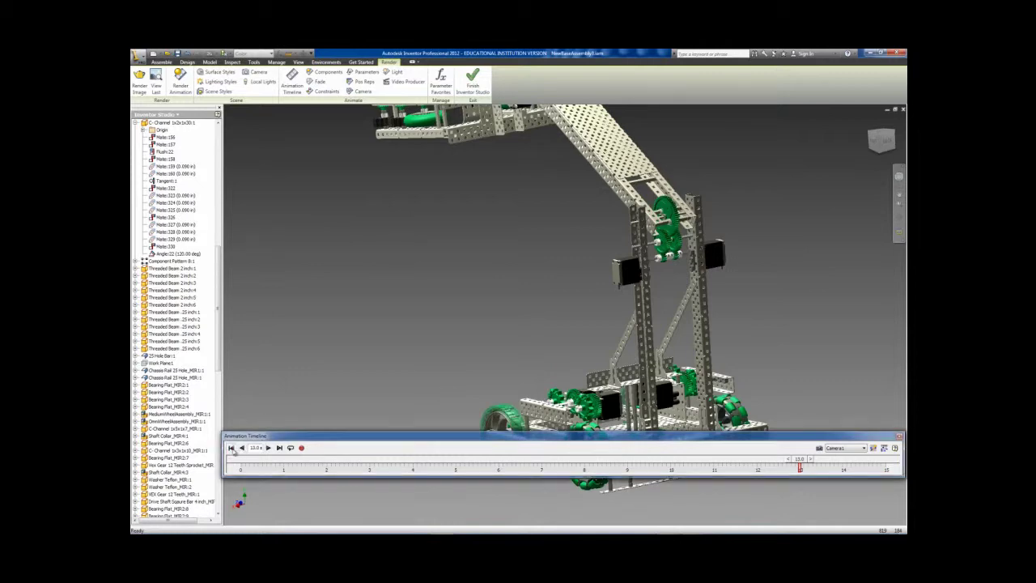
left_click(231, 448)
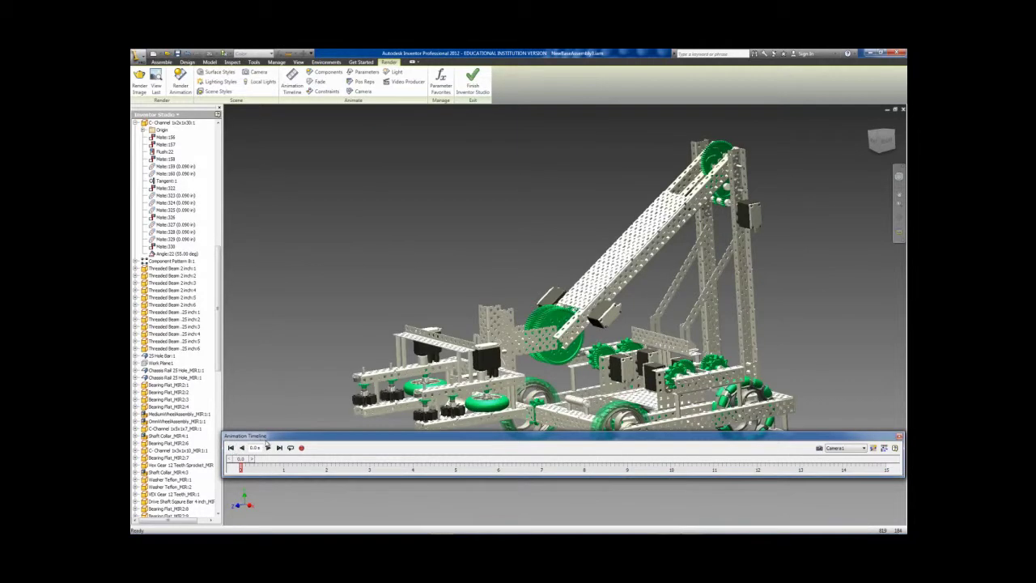
Step: Play the arm animation, then set Camera1's zoom to 8.62 deg and view through Camera1
left_click(268, 447)
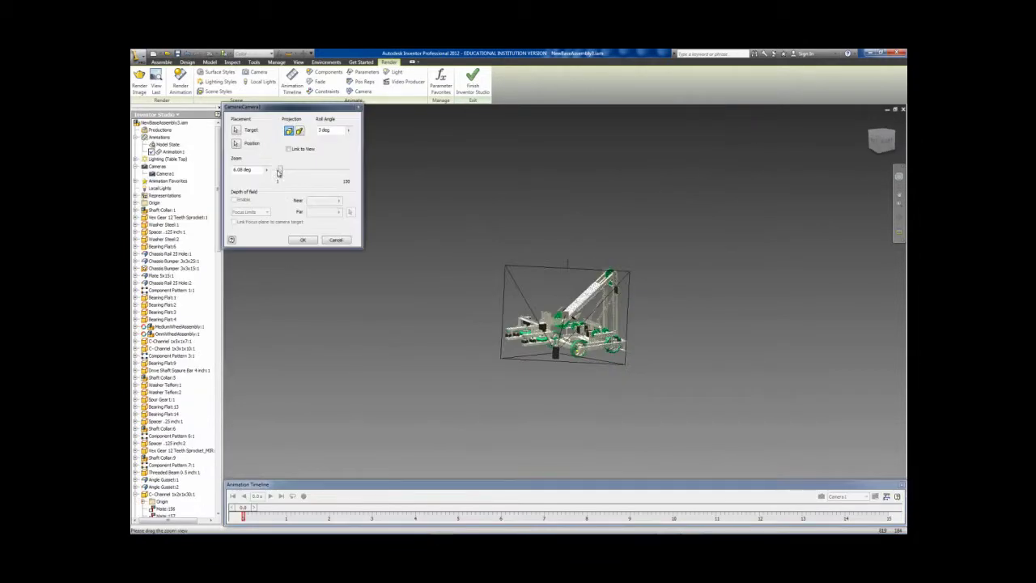
left_click_drag(280, 172, 281, 172)
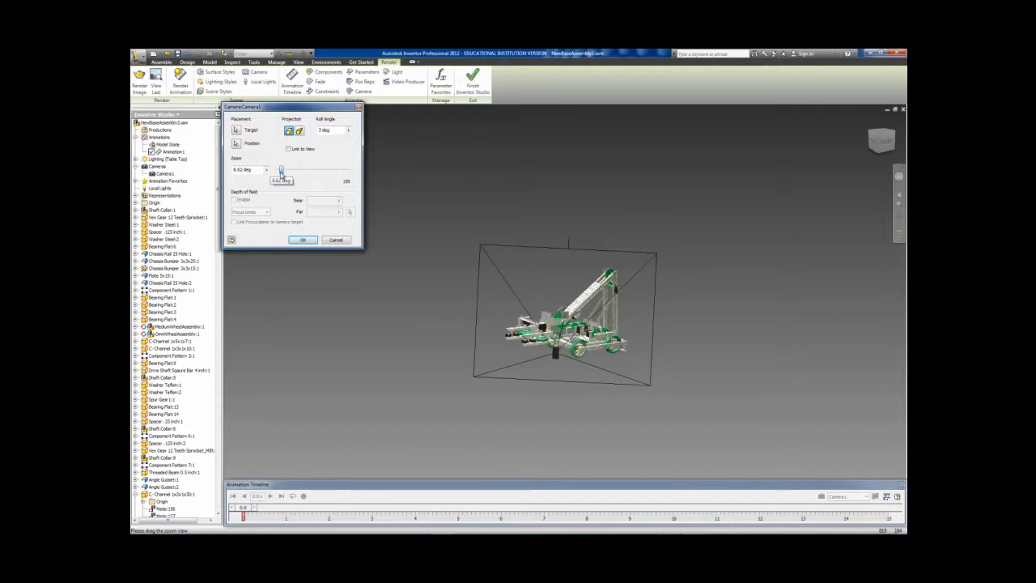
key("F4")
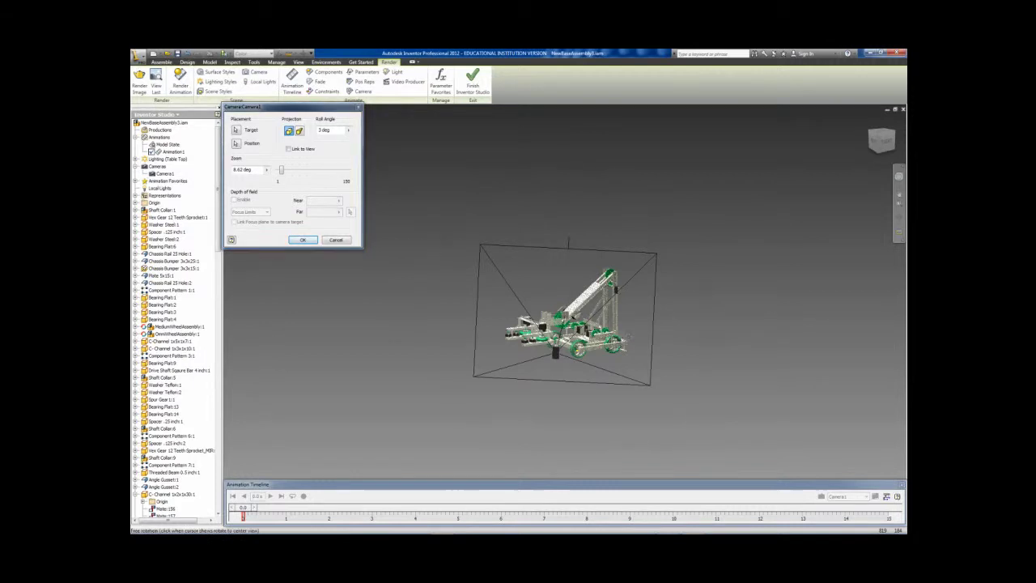
left_click_drag(568, 241, 502, 242)
left_click(302, 239)
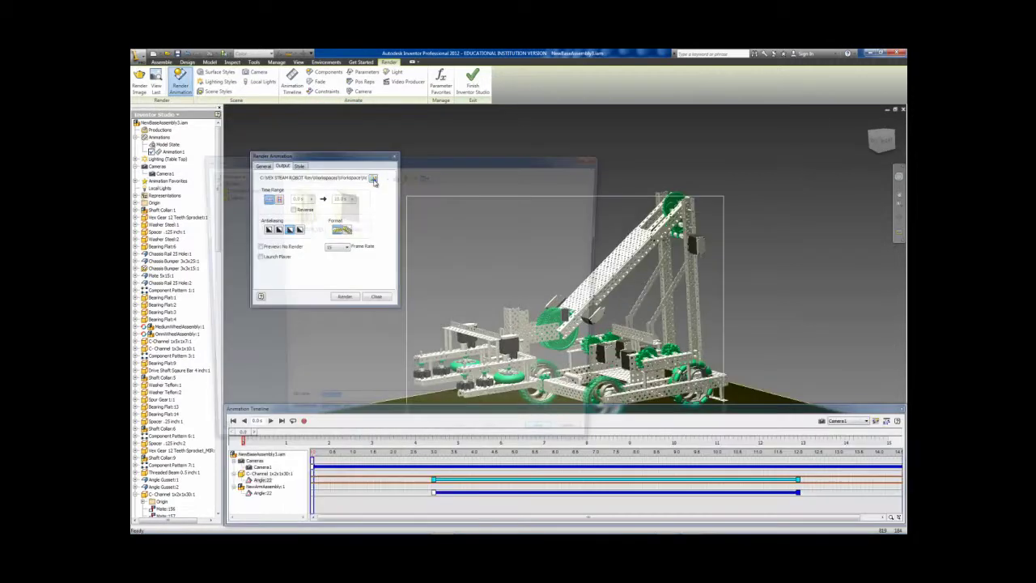
Step: Save the render output as Video2.wmv in the Workspace folder at 24 frames per second
left_click(373, 178)
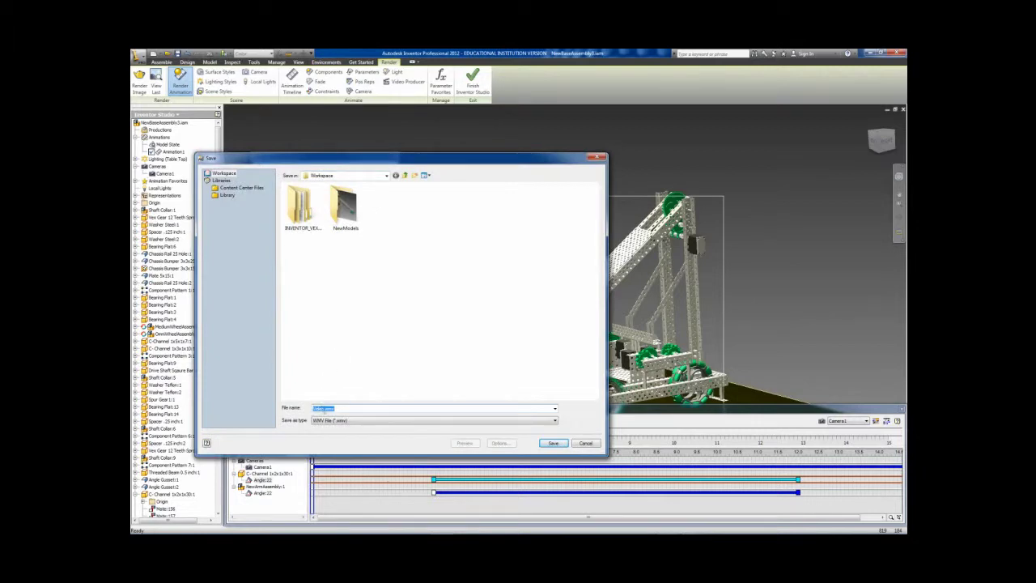
left_click(325, 410)
type("2")
left_click(553, 443)
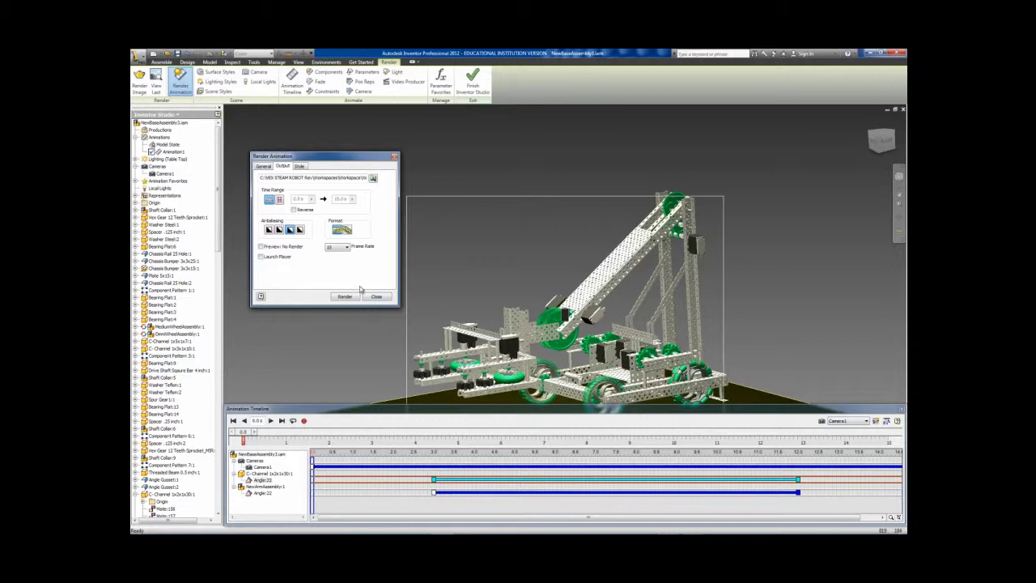
left_click(345, 247)
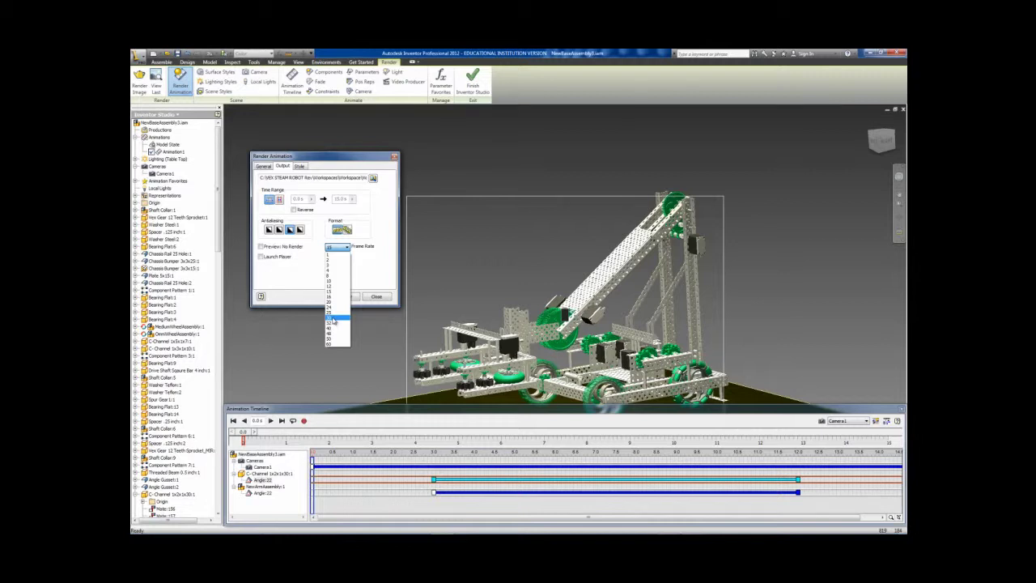
left_click(334, 319)
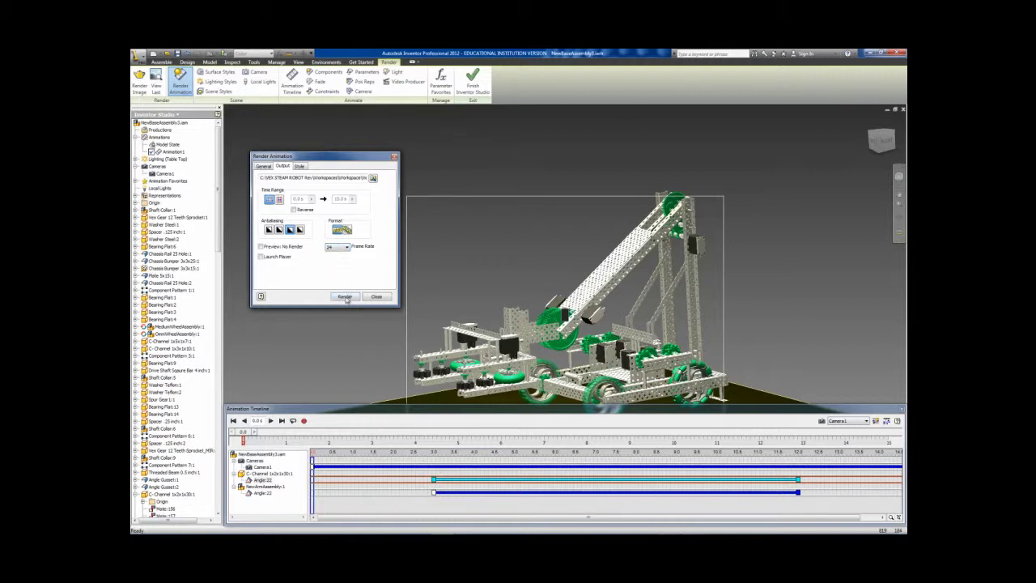
Step: Start rendering the robot arm animation to the video file, bringing up the WMV export properties
left_click(345, 297)
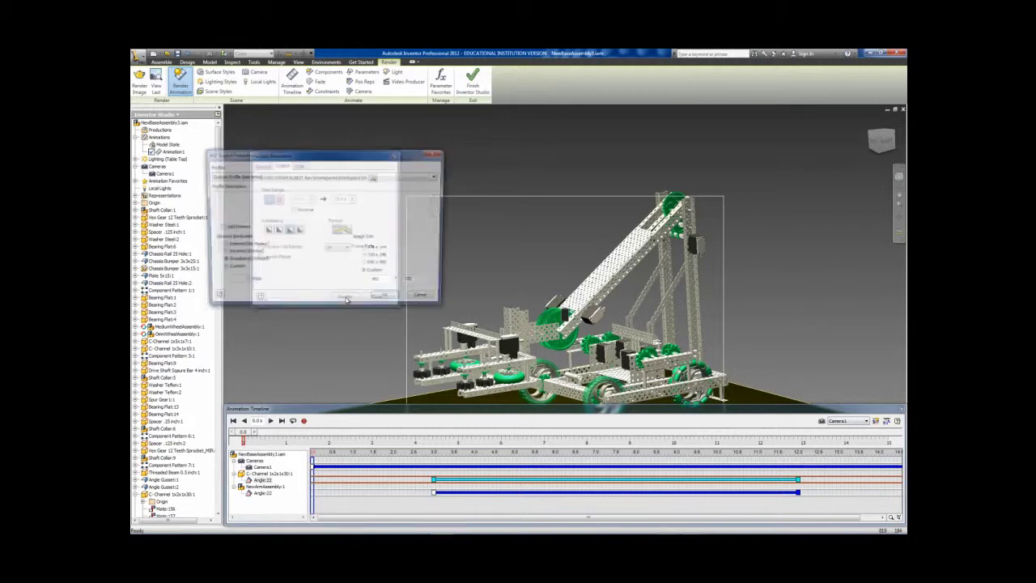